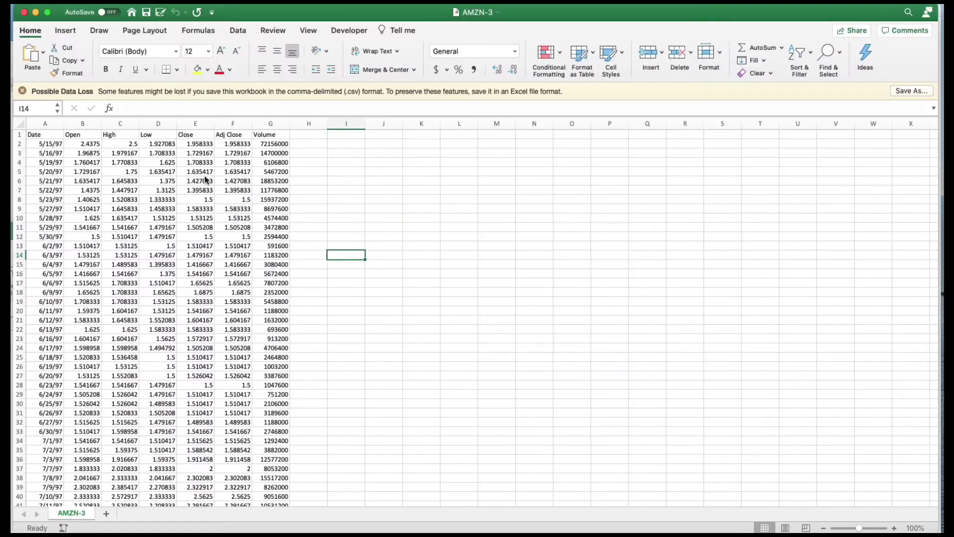
- Browse the AMZN-3 price data from the first date, 5/15/97, to the last row and back
left_click(204, 172)
key("Up")
key("Up")
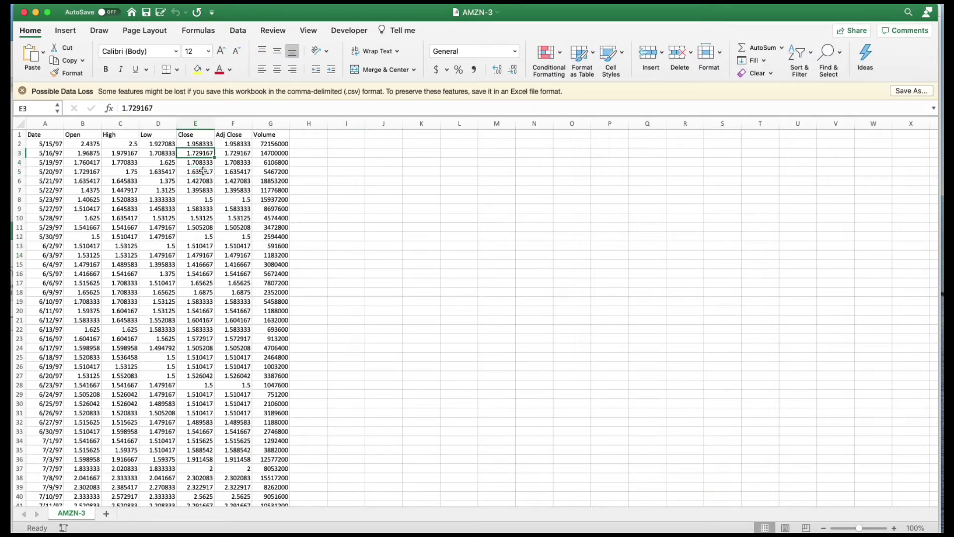
key("Up")
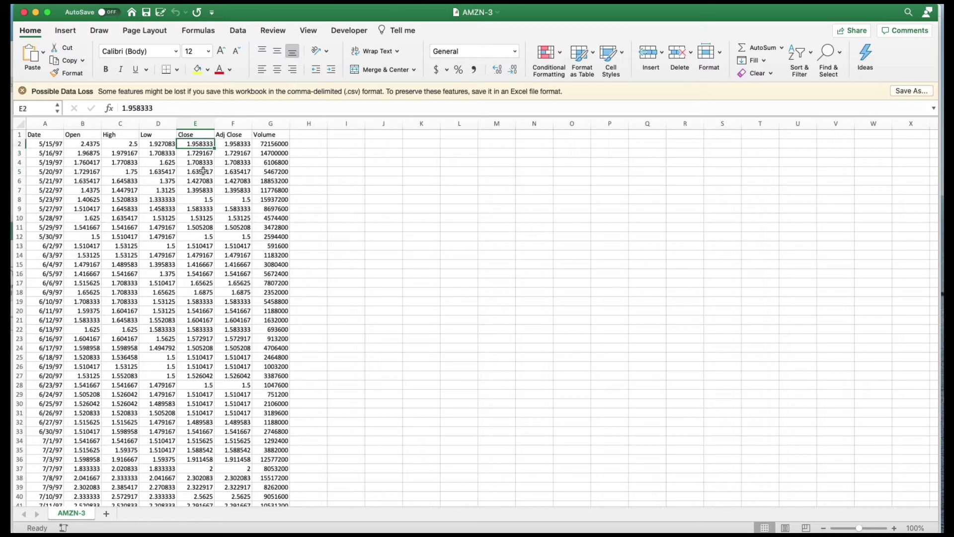
key("Left")
key("Left")
key("Left")
key("Left")
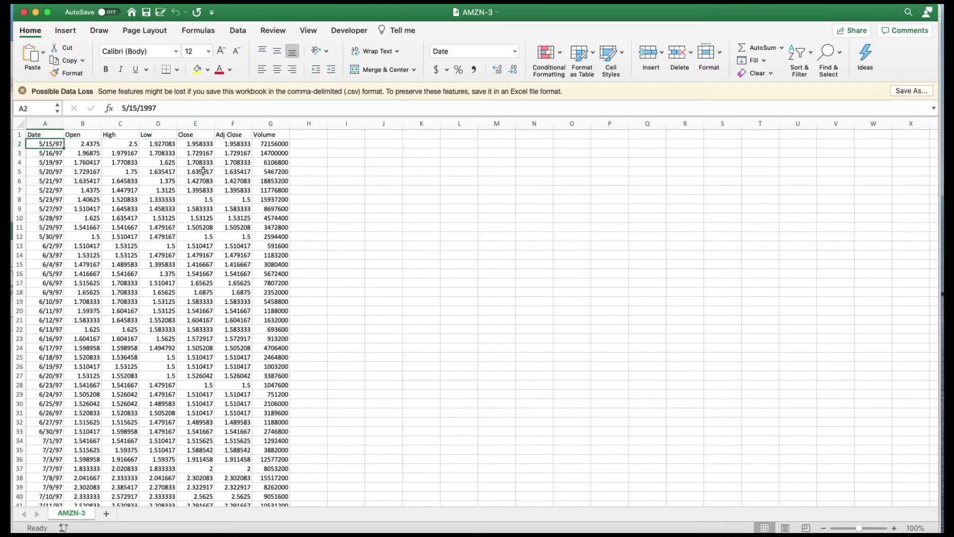
key("super+Down")
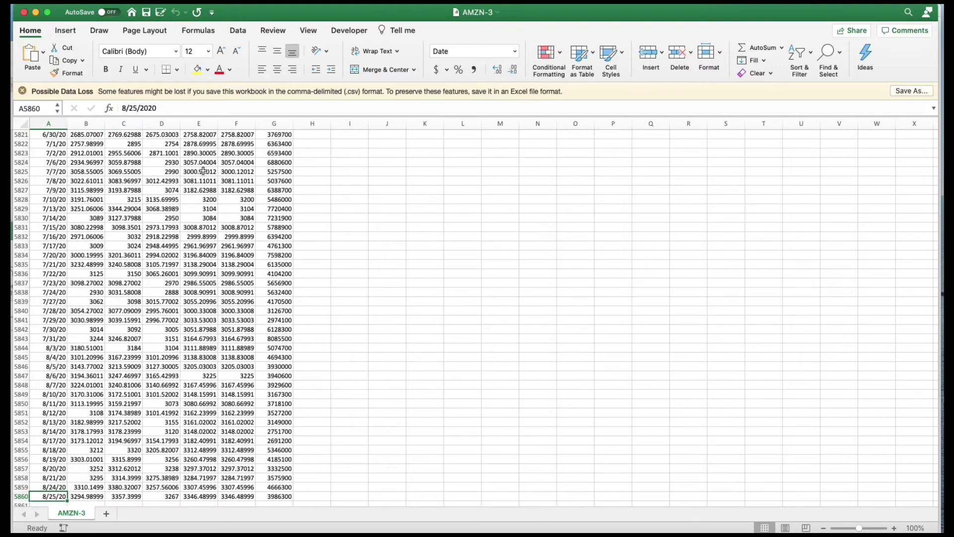
key("super+Up")
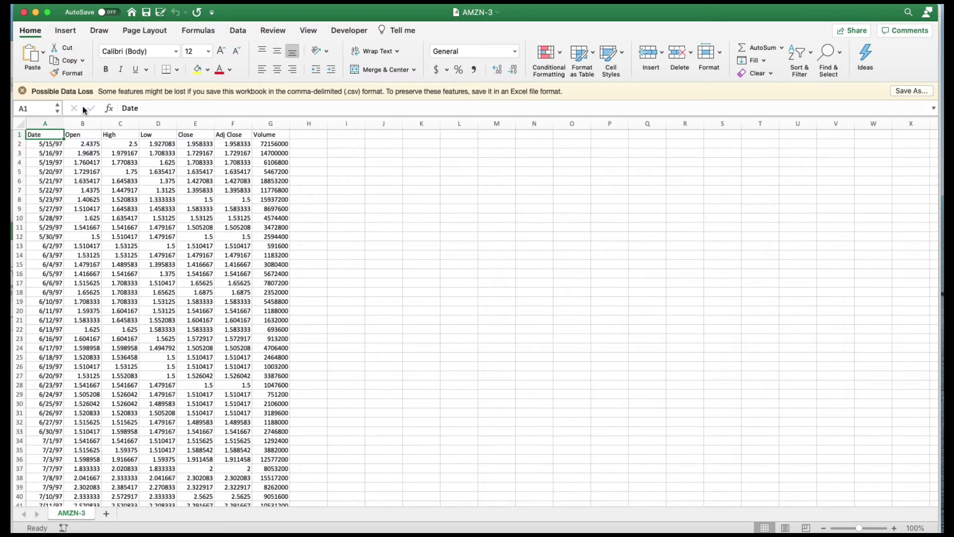
key("Down")
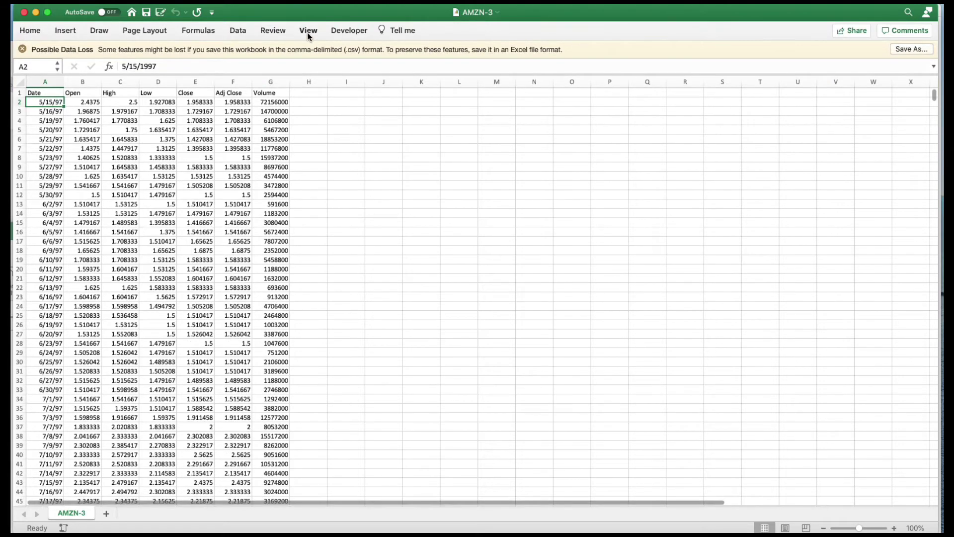
- Freeze the top row of AMZN-3 so the headers stay visible, then select cell H1
left_click(307, 31)
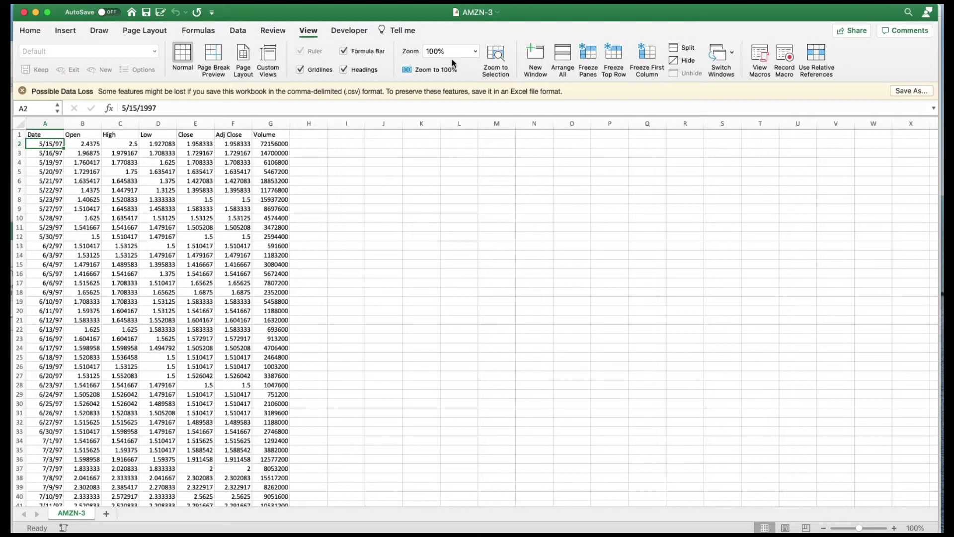
left_click(592, 55)
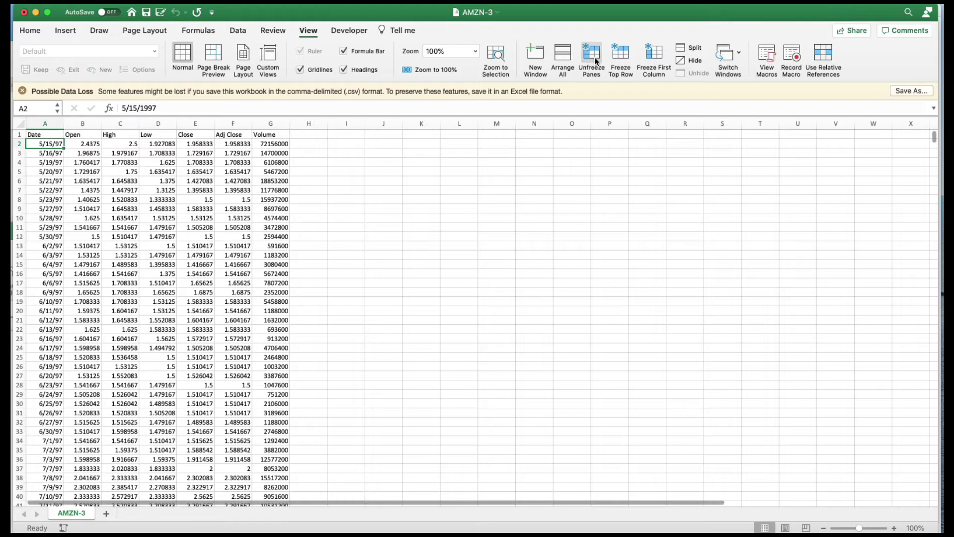
left_click(323, 139)
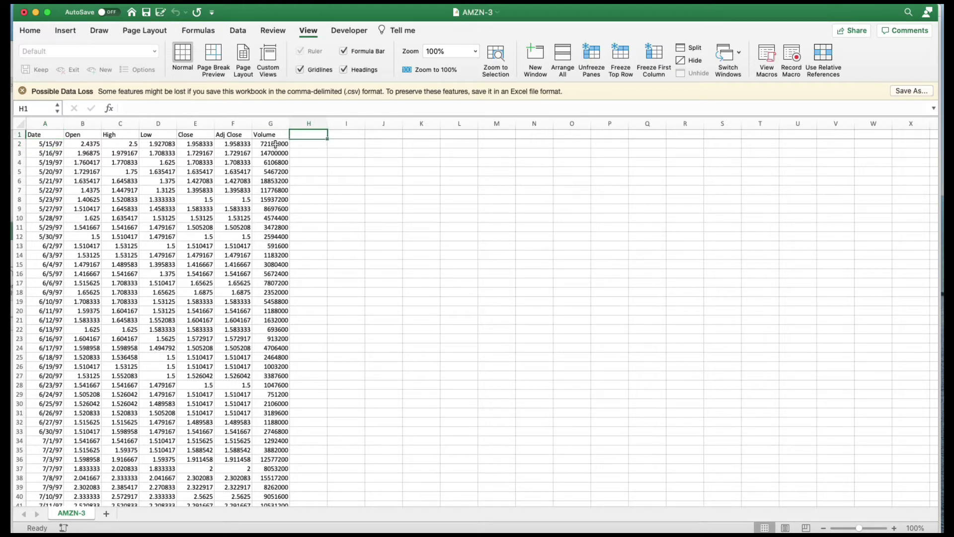
- Head column H 'daily return', replacing the misspelled 'dairy Return' entry
type("dairy Return")
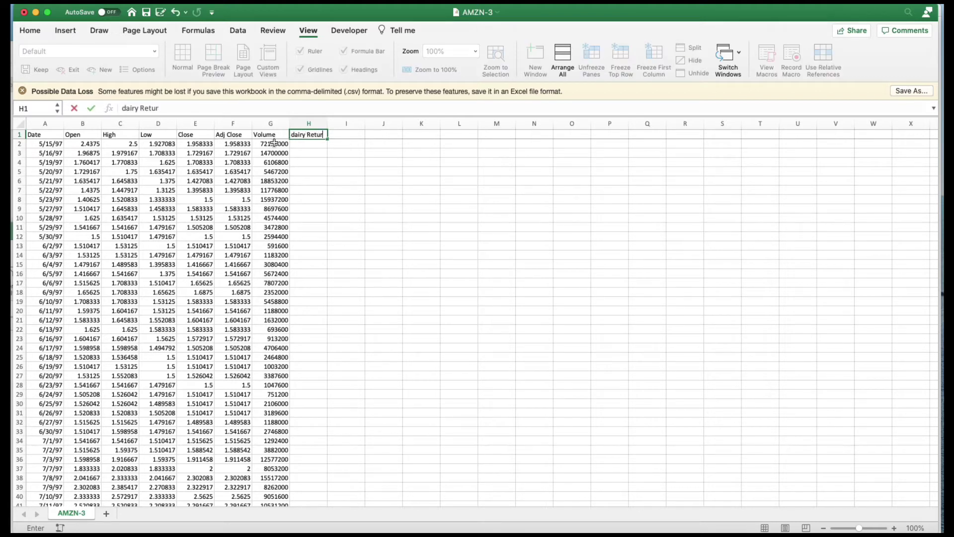
key("Return")
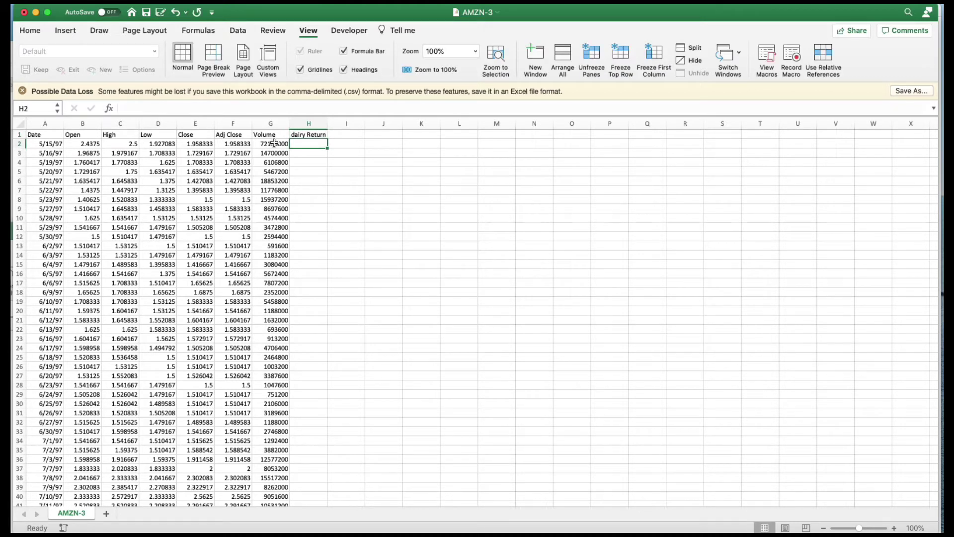
key("Up")
key("Delete")
type("daily")
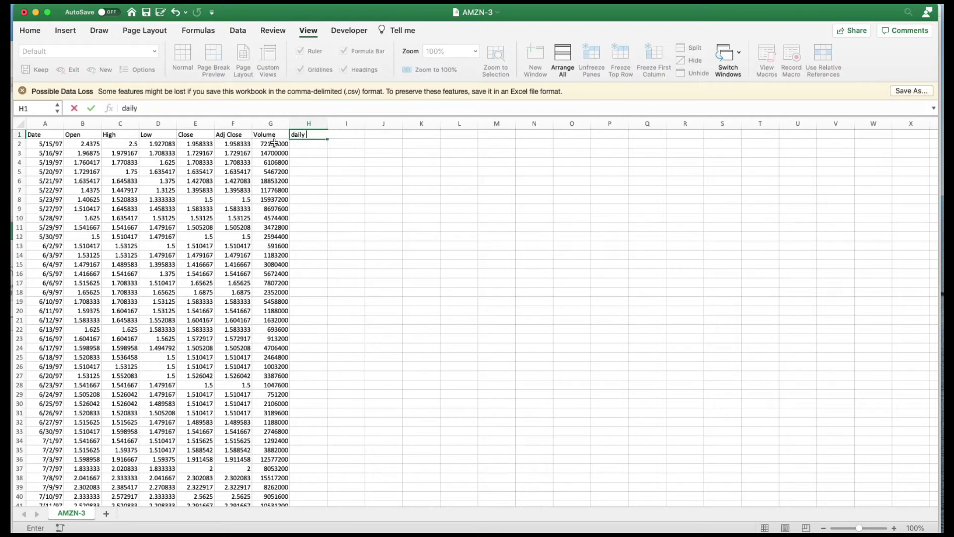
type(" return")
key("Return")
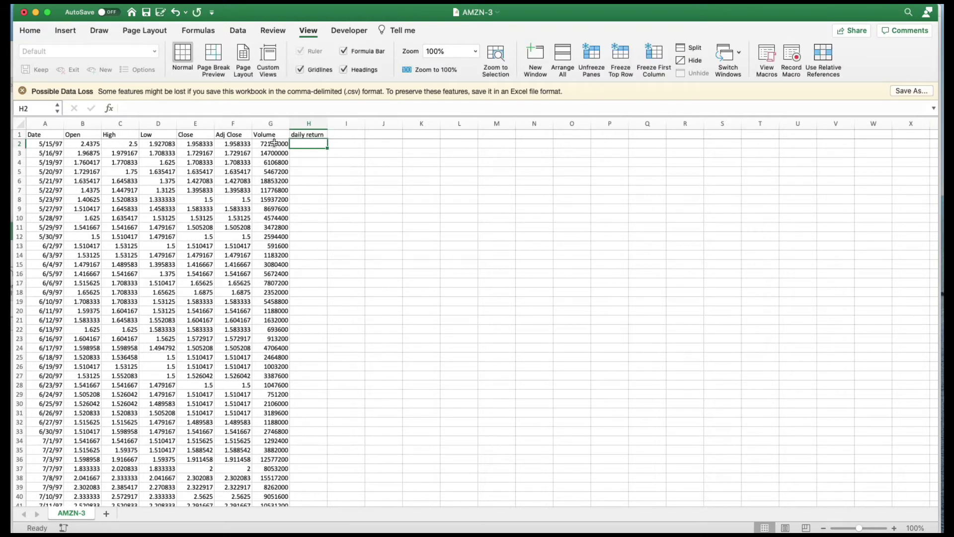
- Enter =F3/F2-1 in H2 to compute the first daily return, -0.117021
type("=")
key("Down")
key("Left")
key("Left")
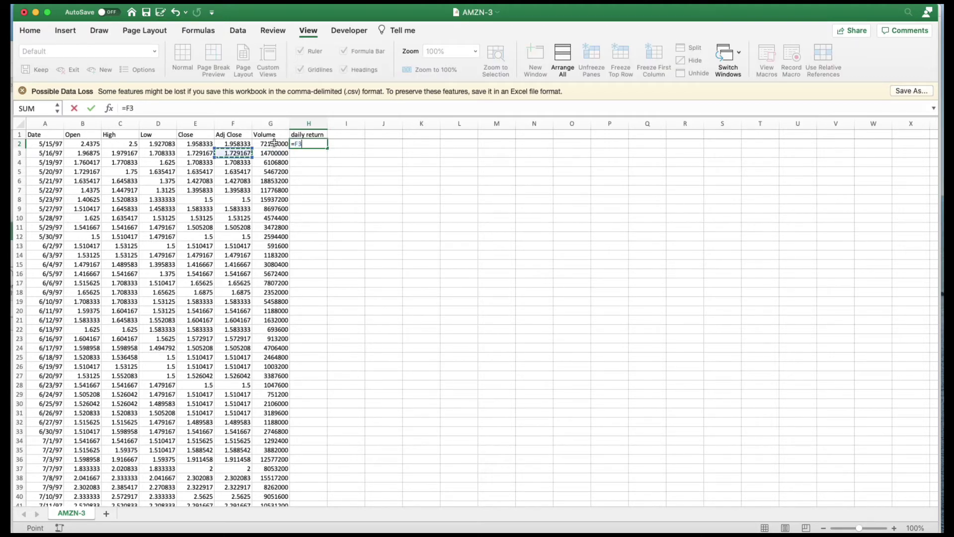
type("/")
key("Left")
key("Left")
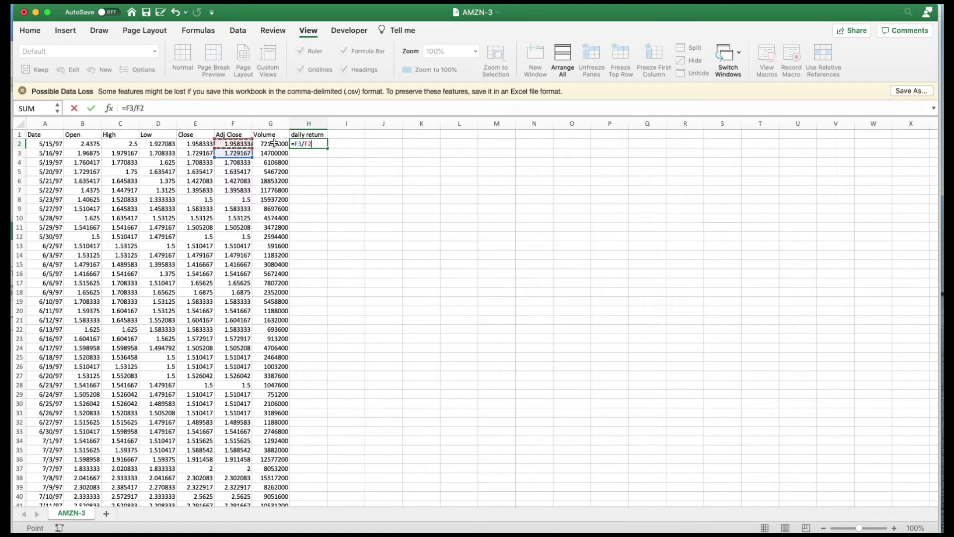
type("-1")
key("Return")
left_click(308, 143)
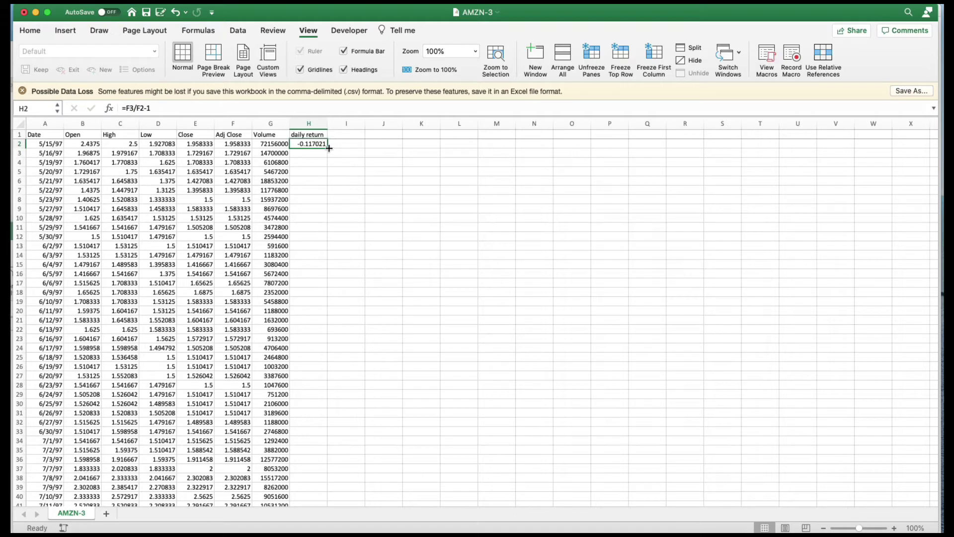
- Fill the return formula down column H and clear the invalid -1 in row 5860
double_click(328, 148)
left_click(311, 180)
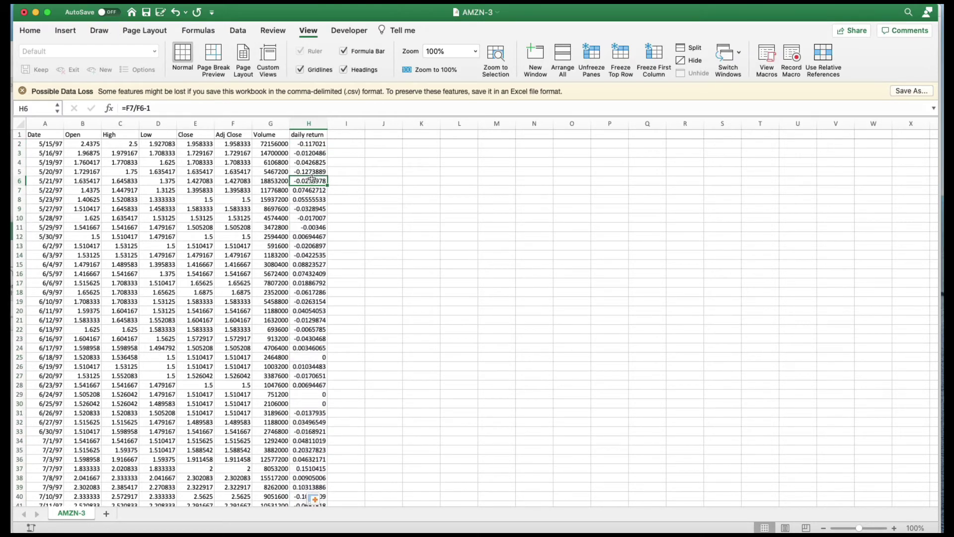
key("super+Down")
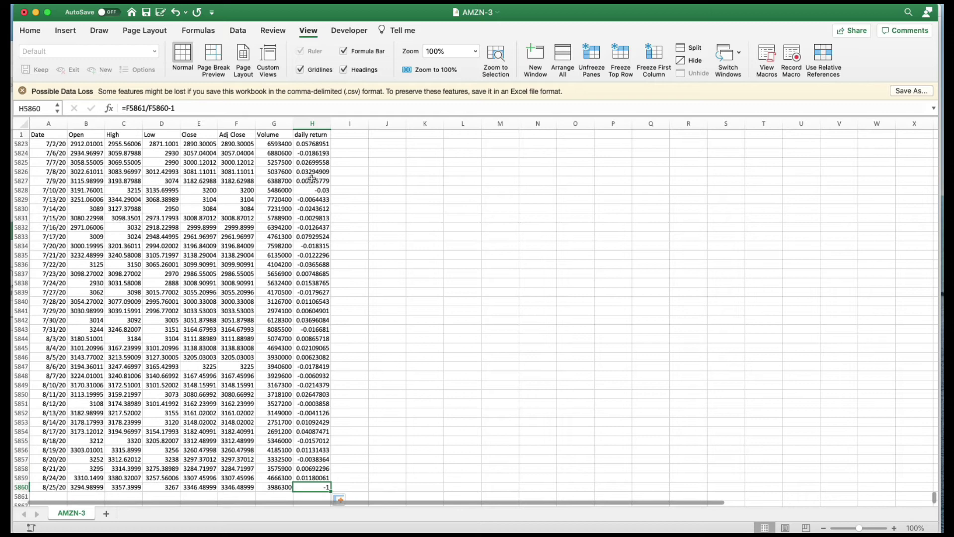
key("Left")
key("Left")
key("Left")
key("Left")
key("Left")
key("Left")
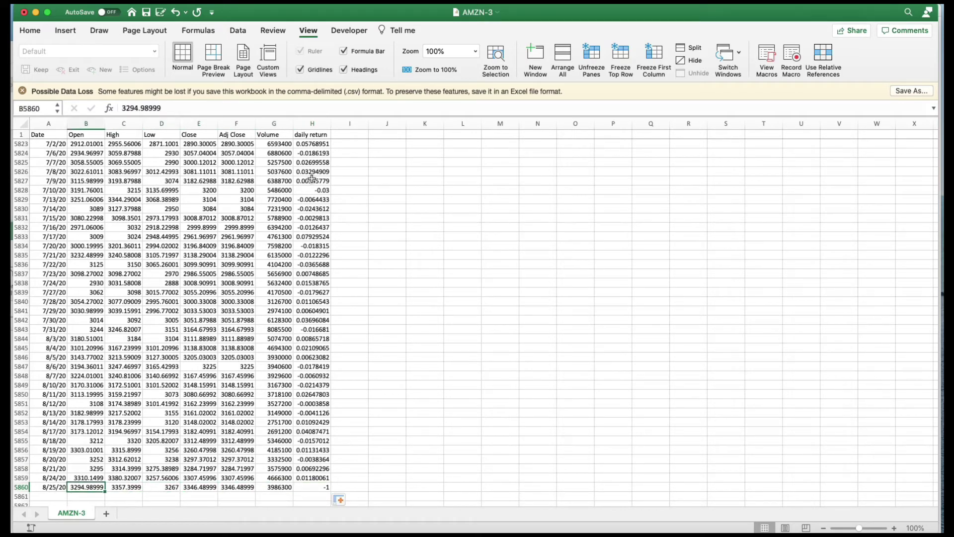
key("Right")
key("Right")
key("Right")
key("Right")
key("Right")
key("Right")
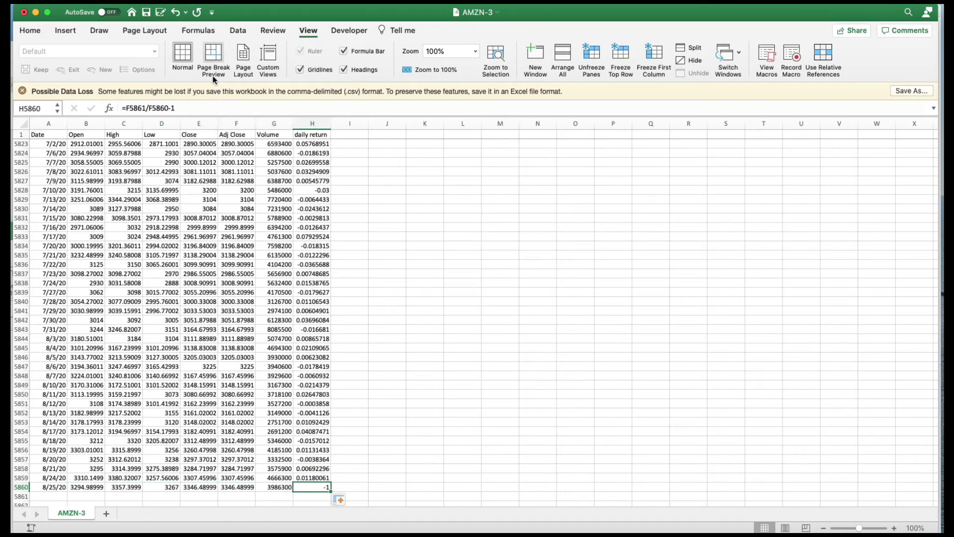
left_click(207, 108)
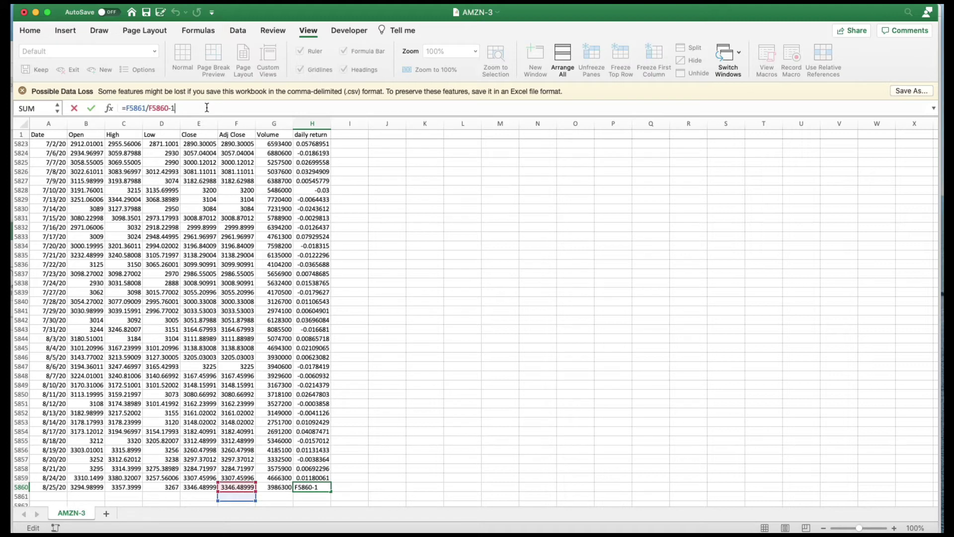
key("ctrl+Return")
key("Delete")
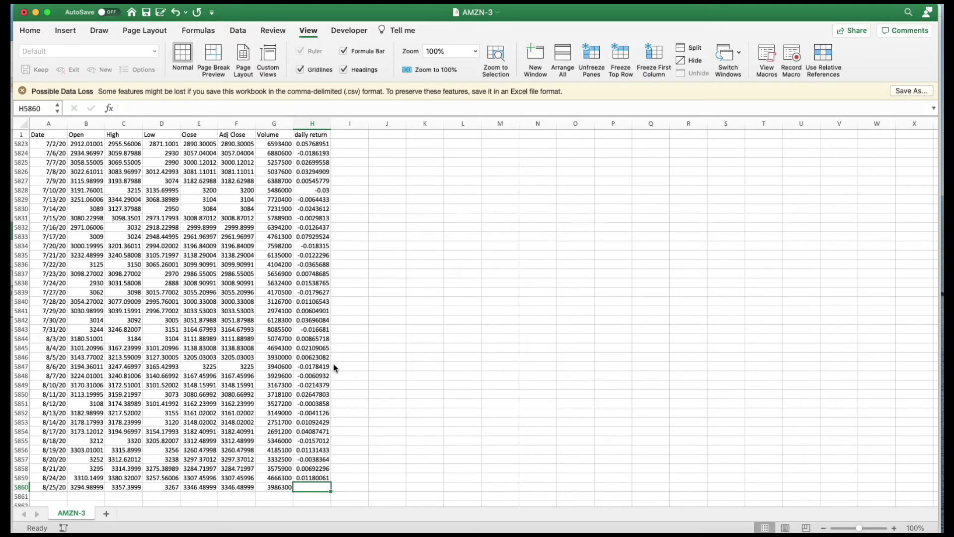
left_click(320, 355)
- Go back to the top of AMZN-3 and select the first daily return in H2
key("ctrl+Up")
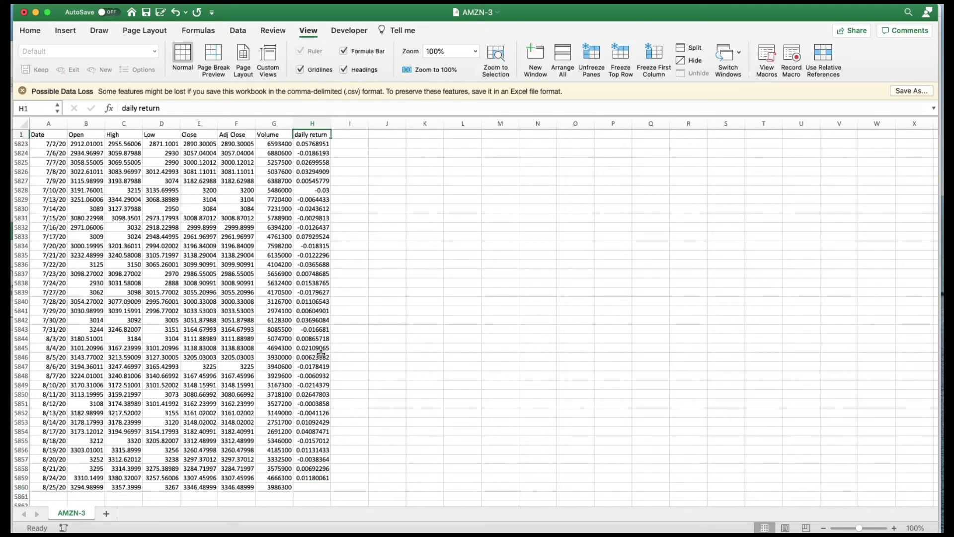
key("Right")
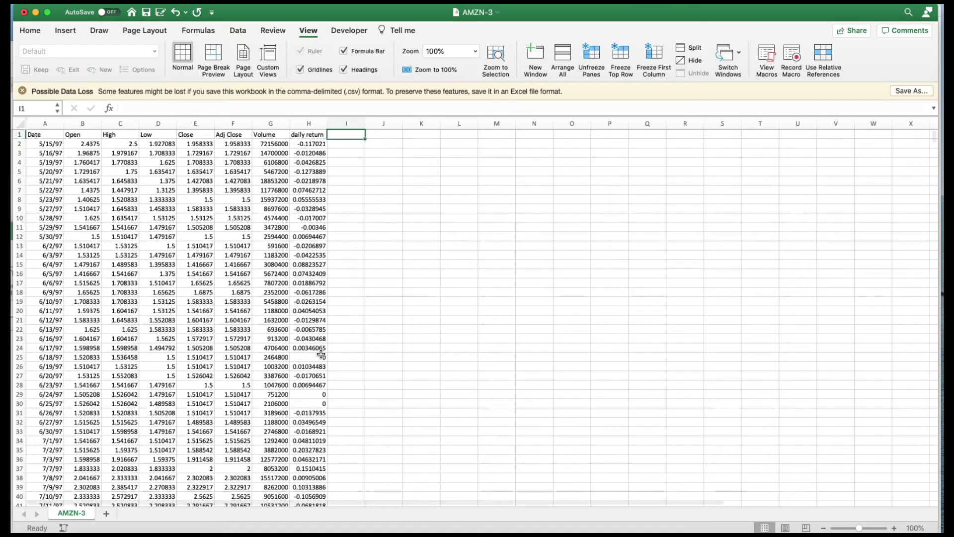
key("Down")
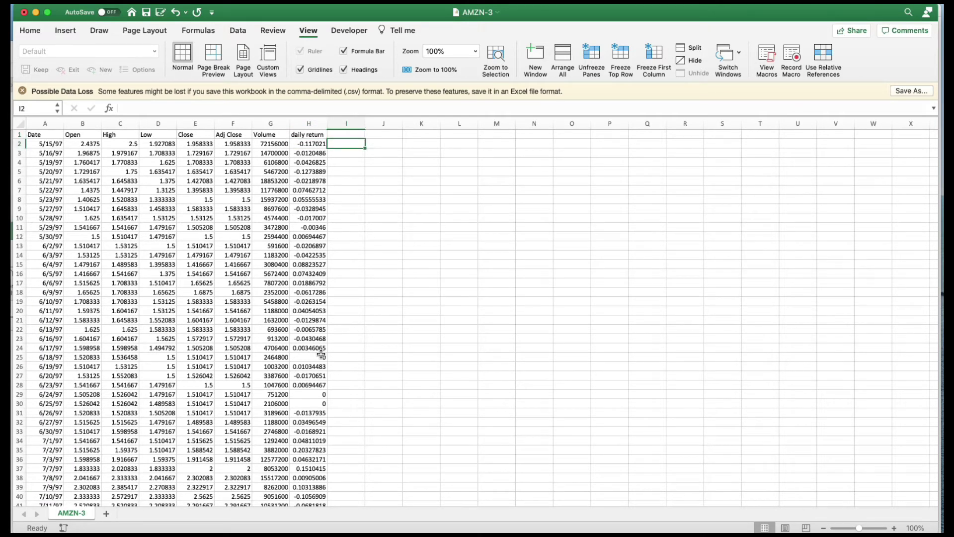
key("Left")
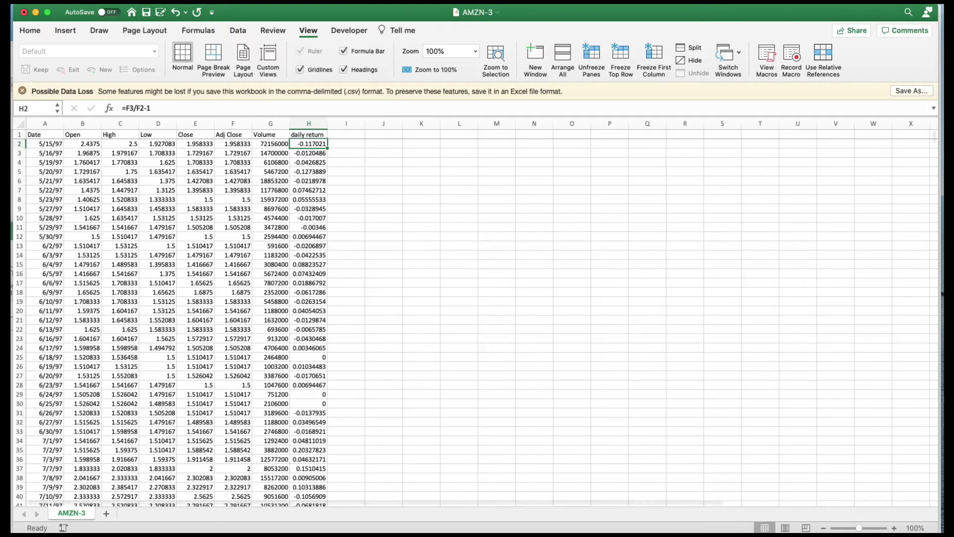
- Bring the hw1 workbook forward and review the Question 3 Returns and Bayer headings
key("super+grave")
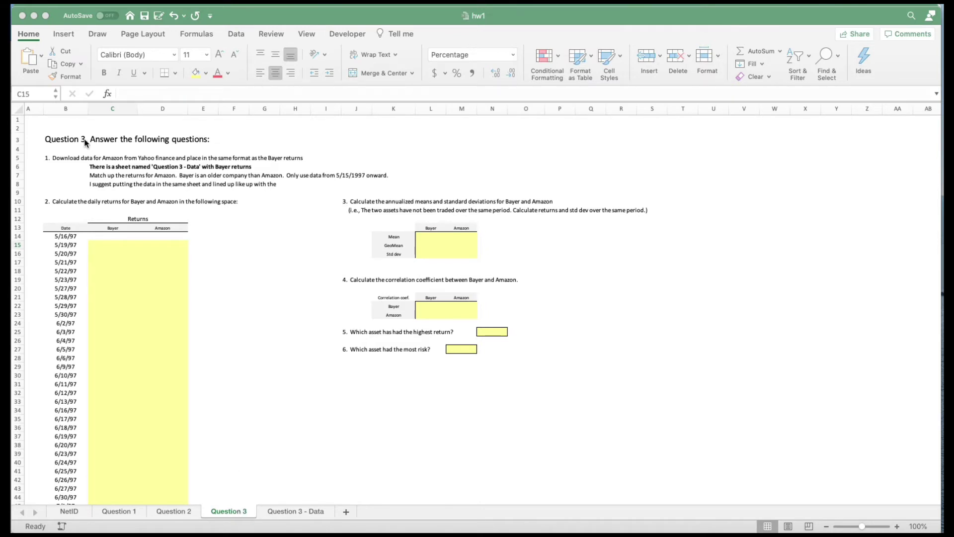
left_click(127, 221)
left_click(119, 228)
left_click(116, 244)
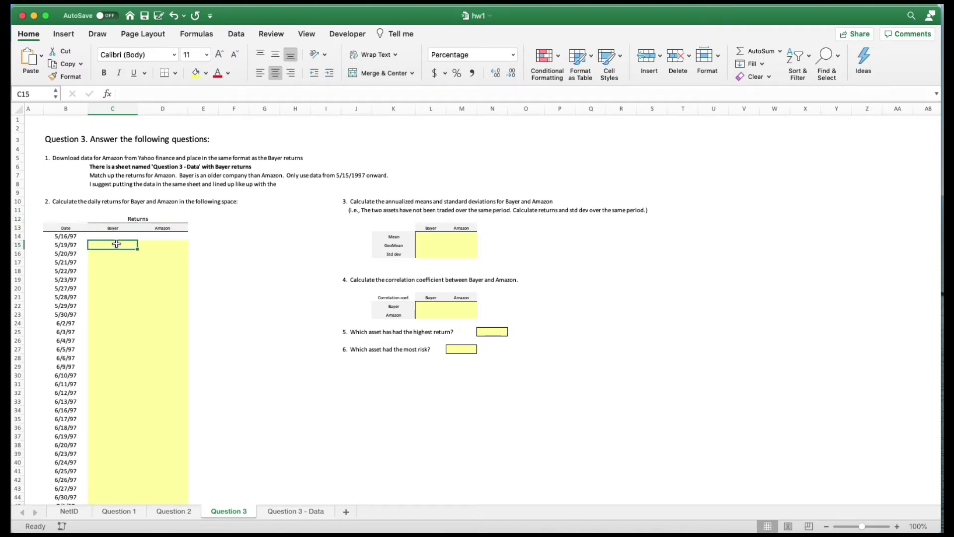
- Check the first Bayer Adj Close on Question 3 - Data, then select the first Amazon return cell
left_click(295, 511)
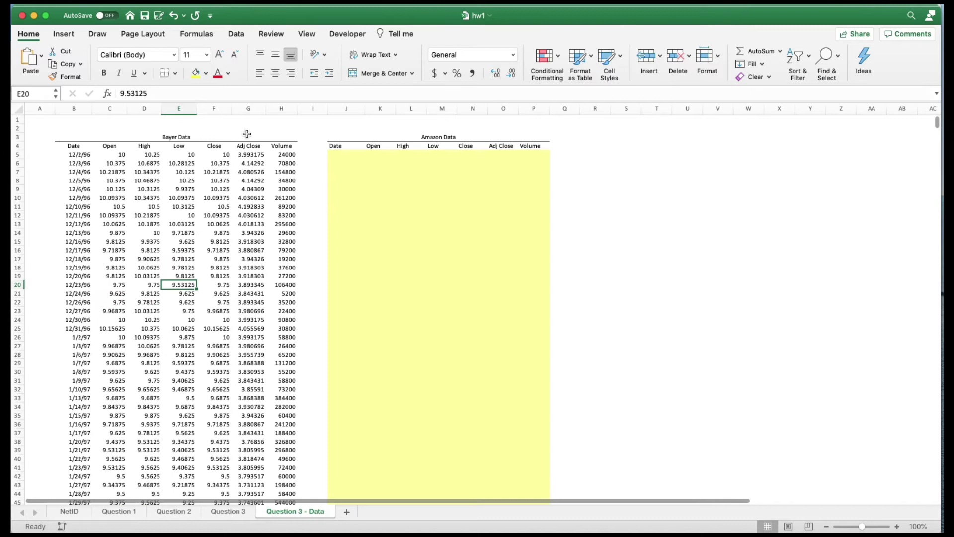
left_click(249, 155)
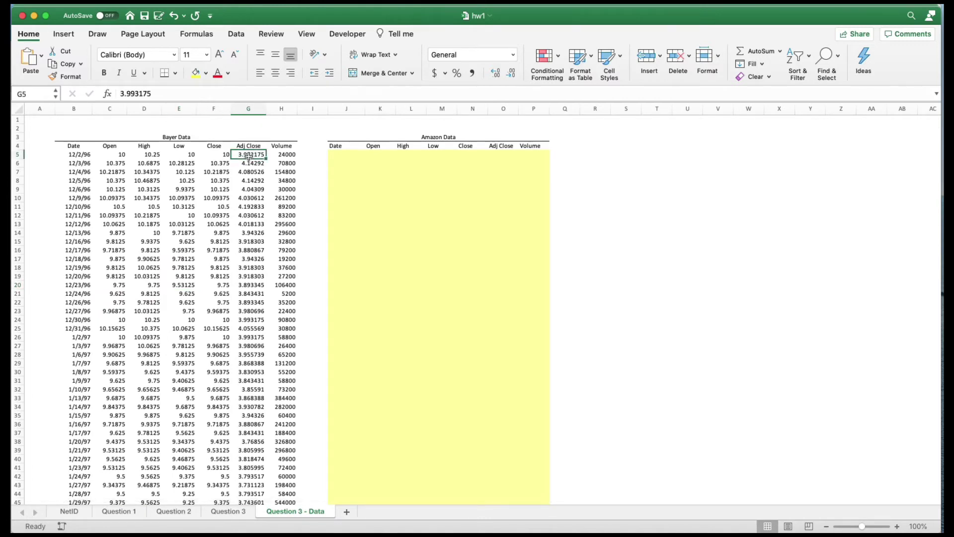
left_click(229, 512)
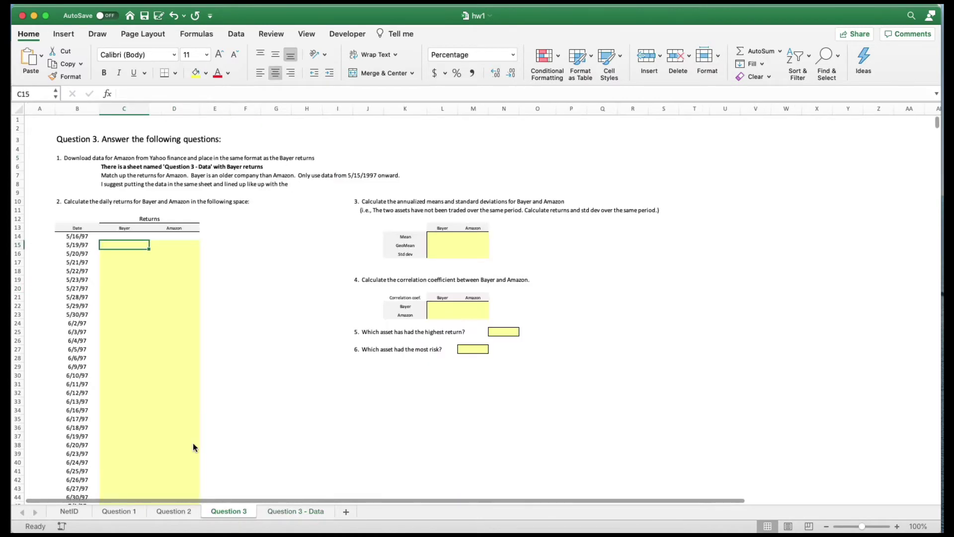
left_click(178, 247)
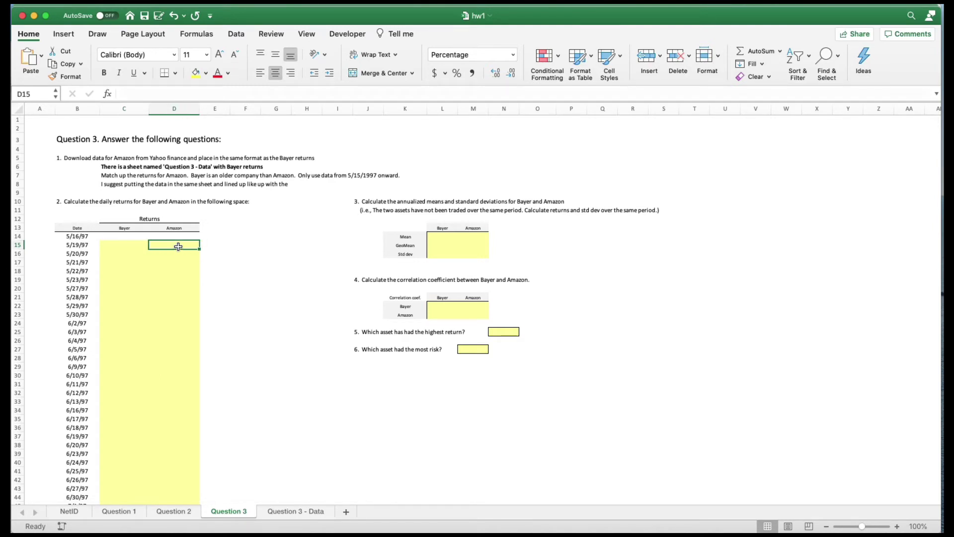
left_click(318, 511)
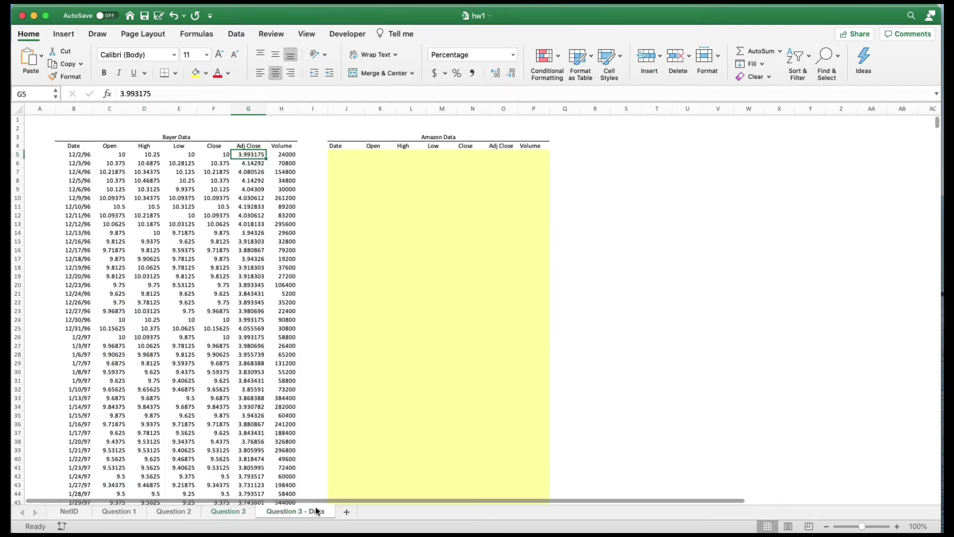
left_click(495, 242)
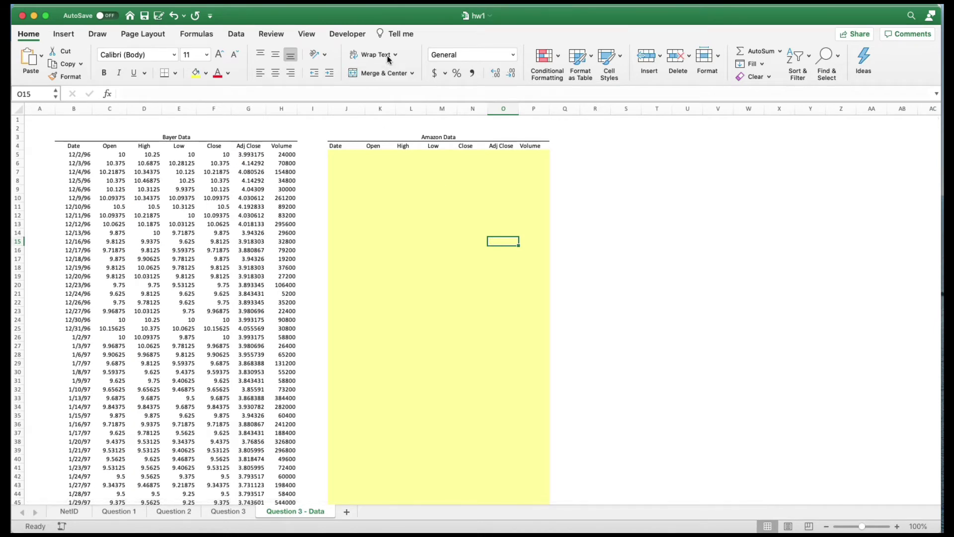
key("super+m")
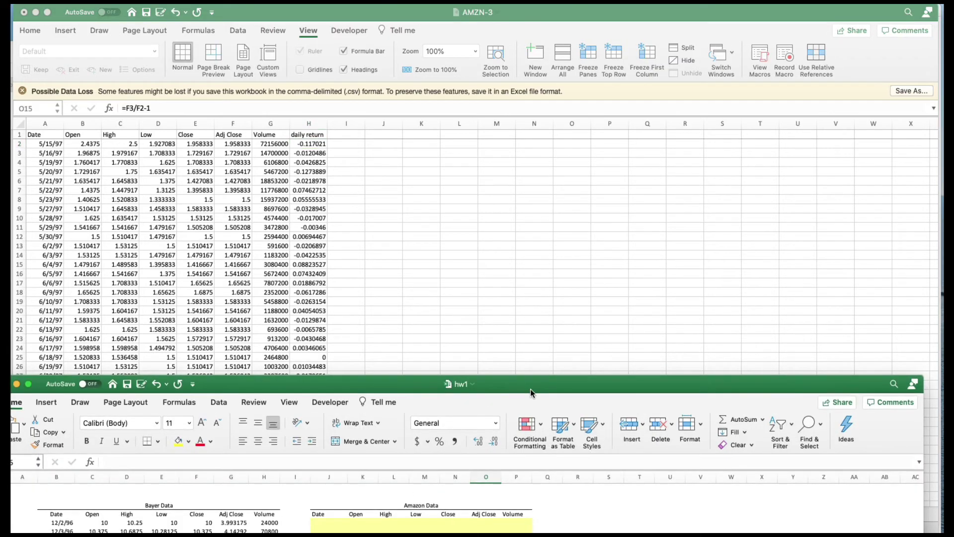
left_click_drag(530, 388, 548, 25)
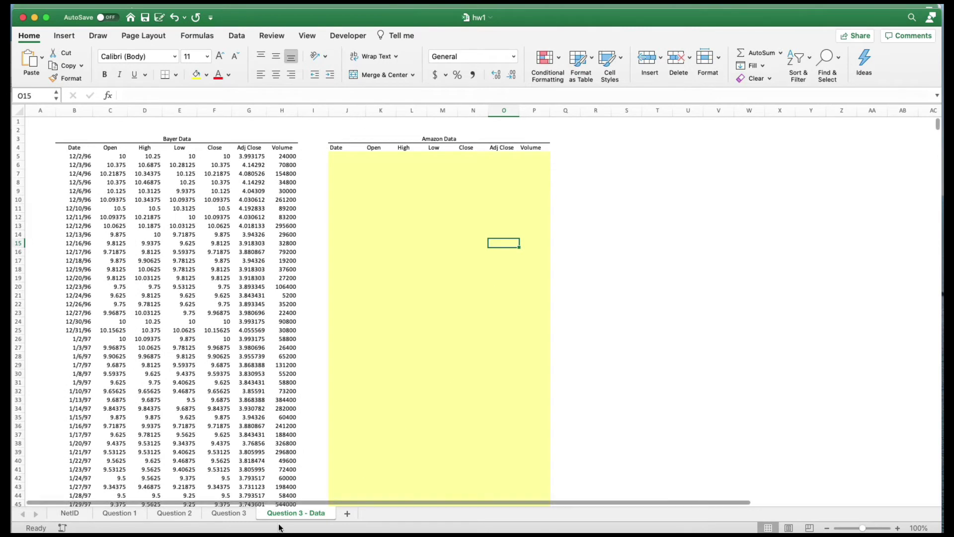
left_click(243, 507)
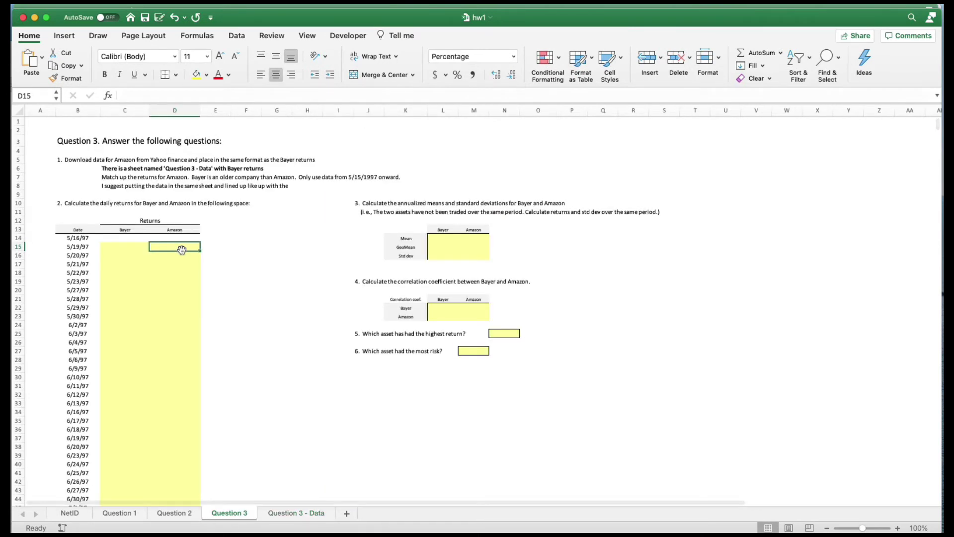
left_click_drag(70, 251, 147, 248)
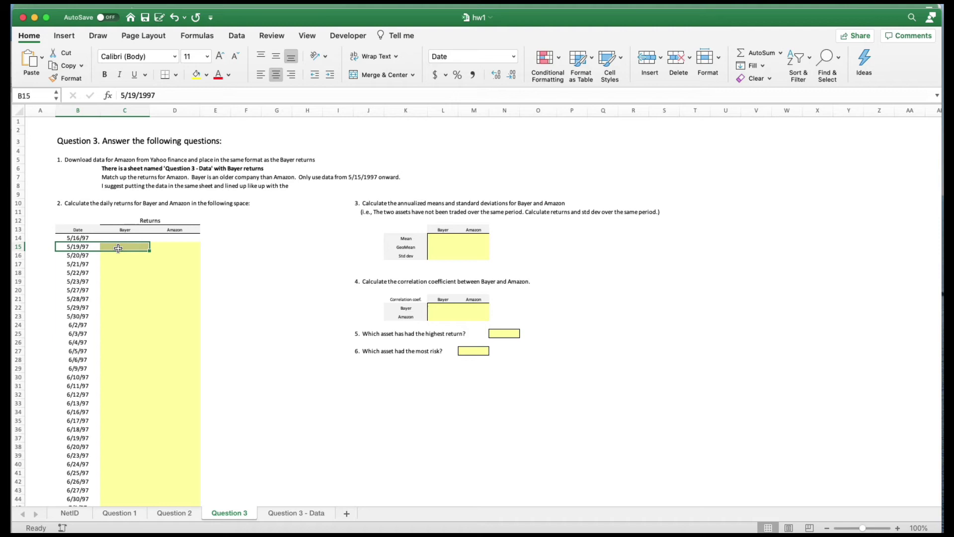
left_click(89, 247)
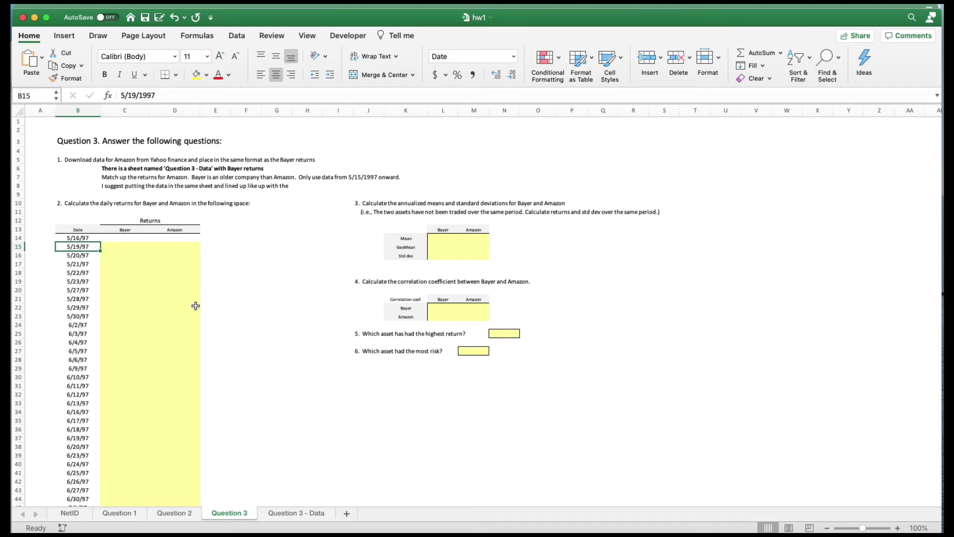
- Compare start dates: Bayer data begins 12/2/96, AMZN-3 begins 5/15/97
left_click(292, 512)
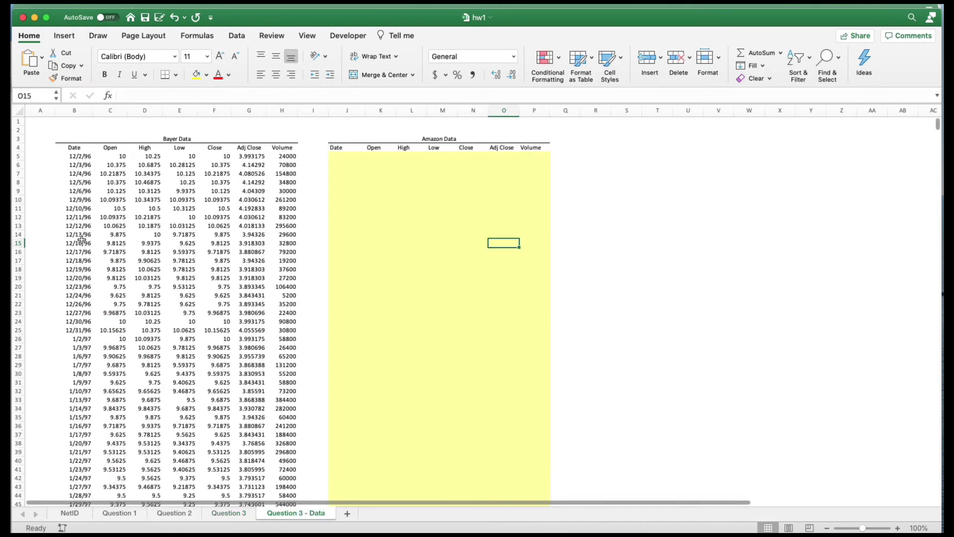
left_click(78, 157)
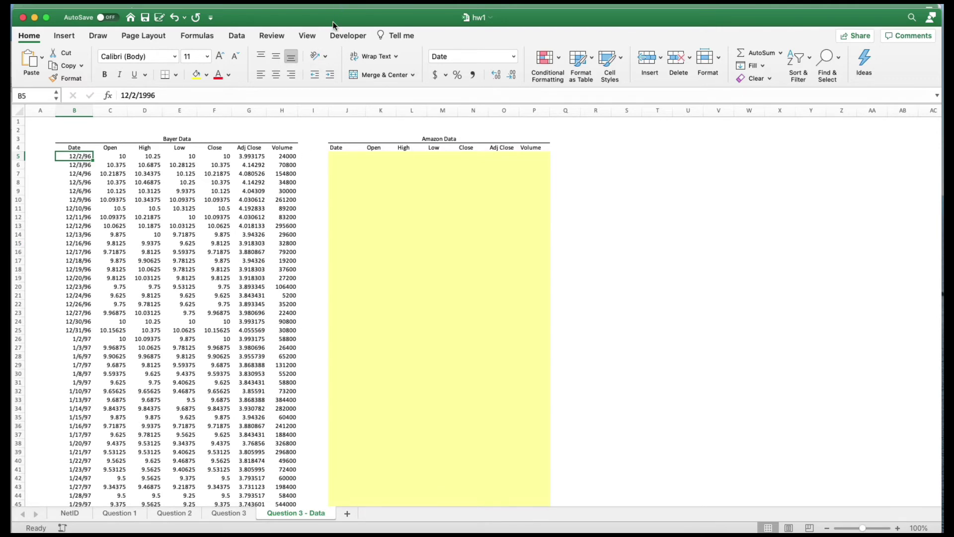
left_click_drag(336, 22, 335, 224)
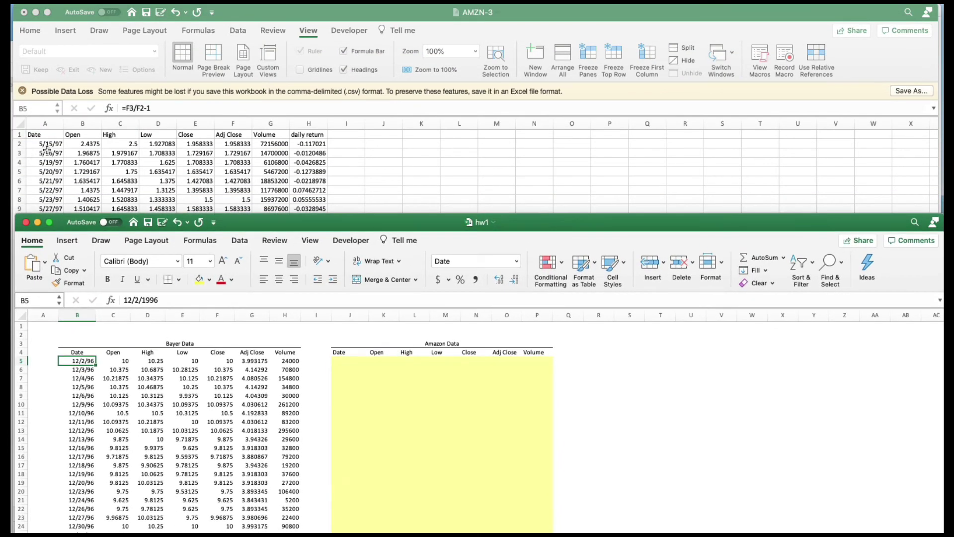
left_click(48, 144)
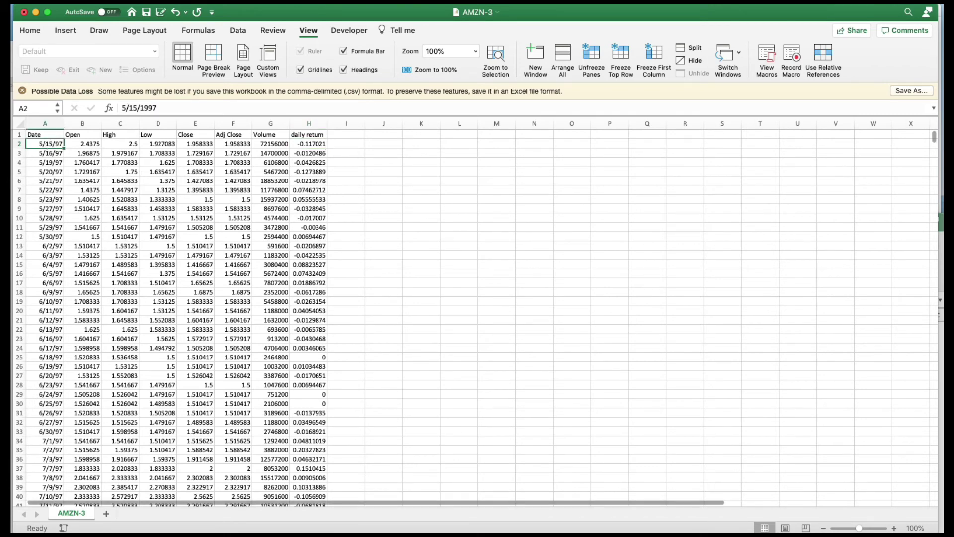
- Bring hw1 back, maximize it, and show its Question 3 sheet
key("super+grave")
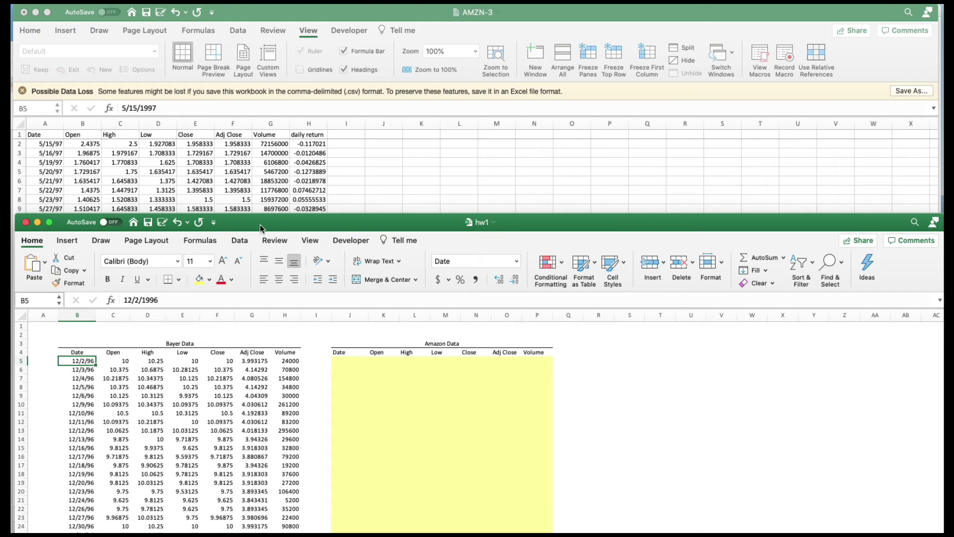
double_click(260, 225)
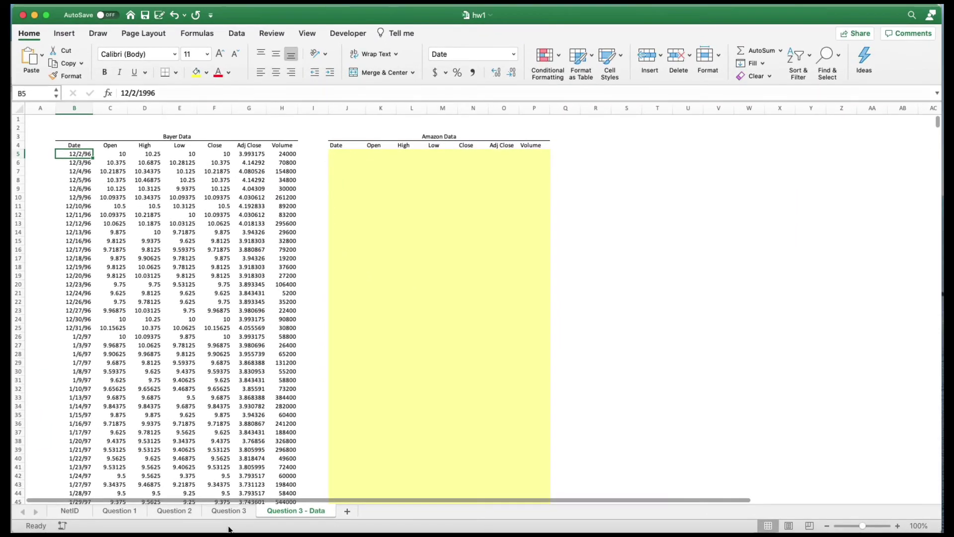
left_click(229, 510)
left_click(121, 242)
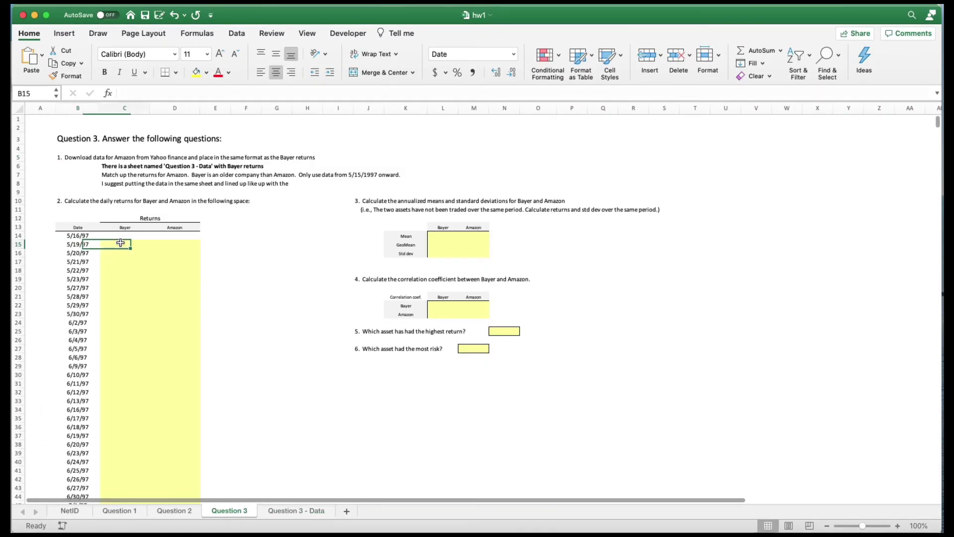
mouse_move(128, 243)
left_mouse_down()
mouse_move(164, 241)
mouse_move(126, 245)
left_mouse_up()
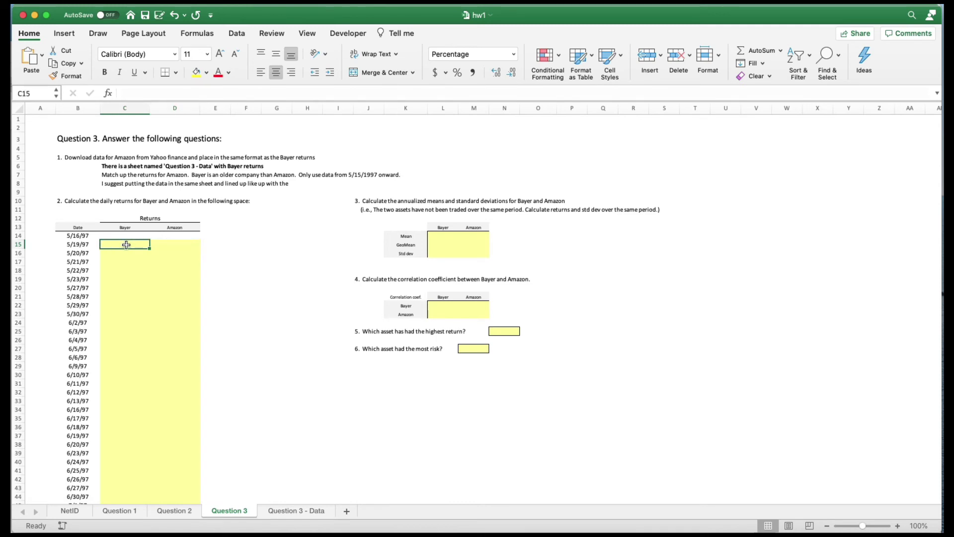
left_click(181, 247)
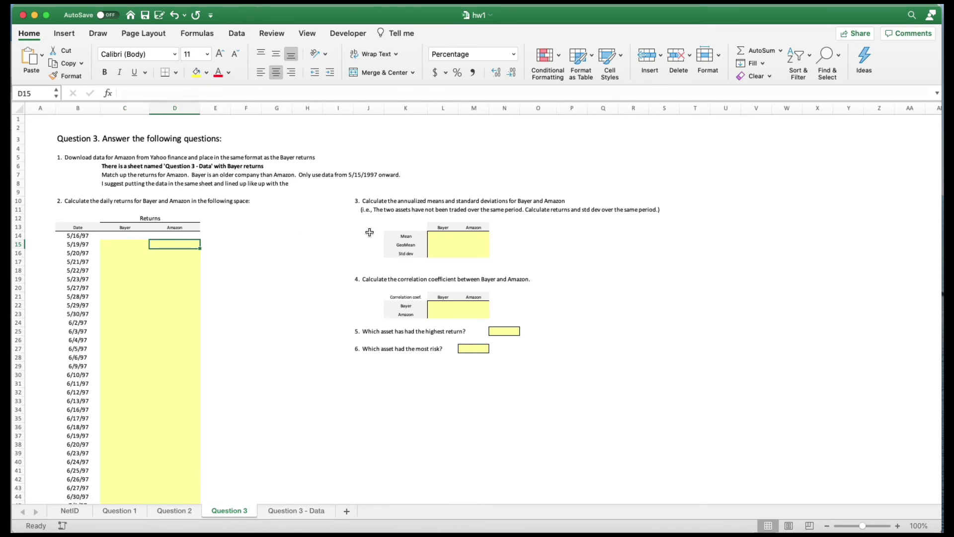
left_click(444, 236)
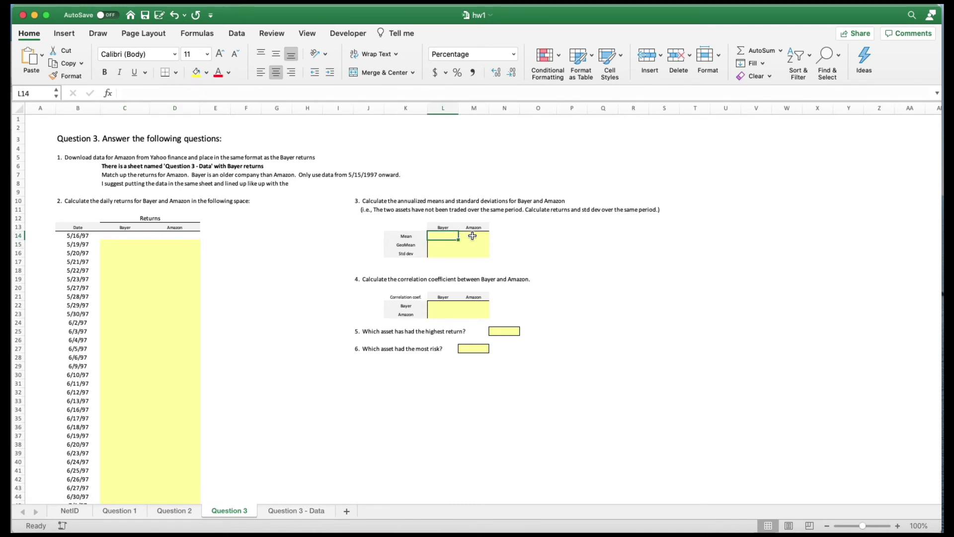
left_click(431, 246)
left_click(432, 256)
left_click(444, 307)
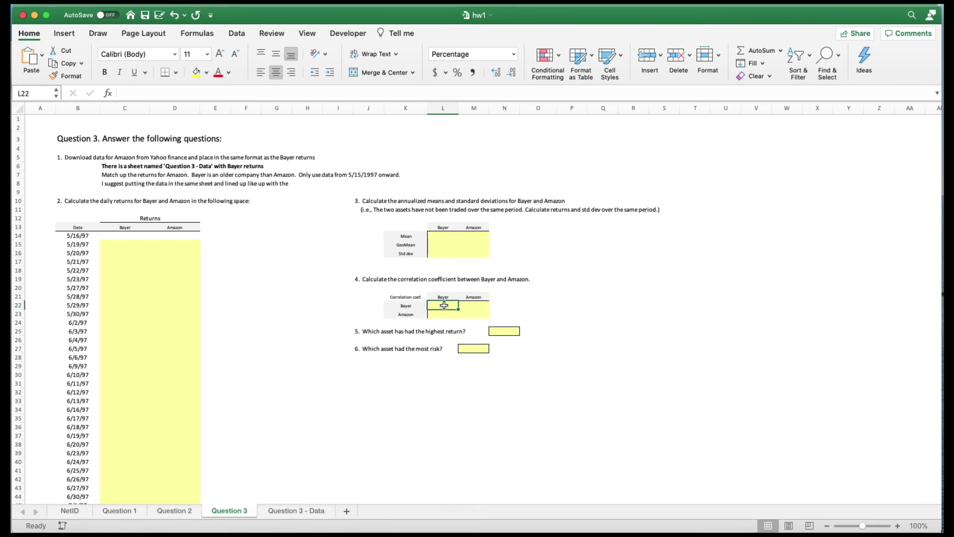
left_click(400, 295)
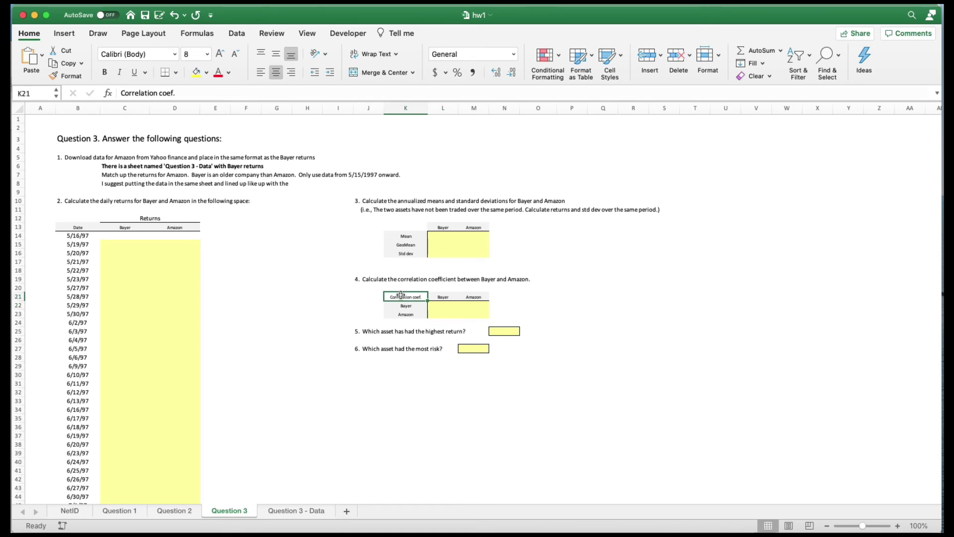
left_click_drag(89, 244, 167, 242)
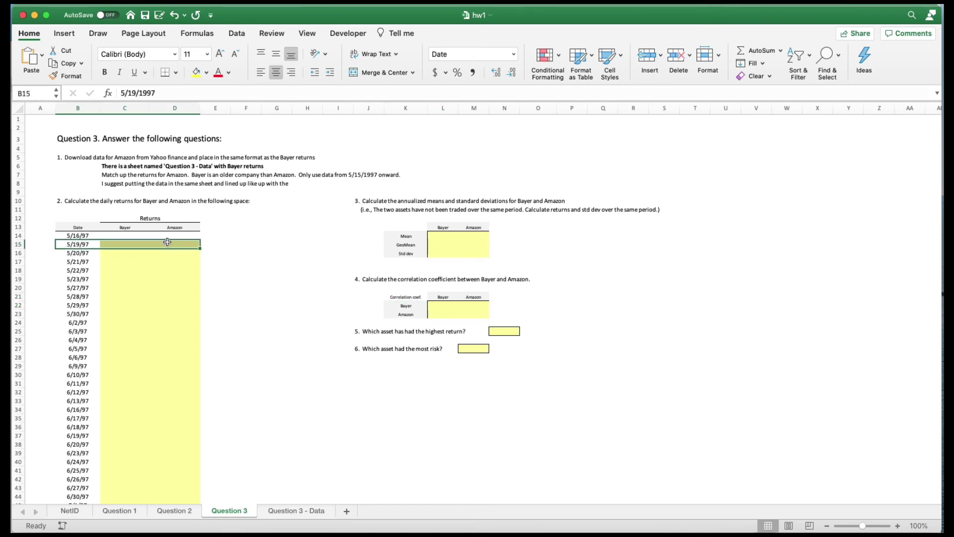